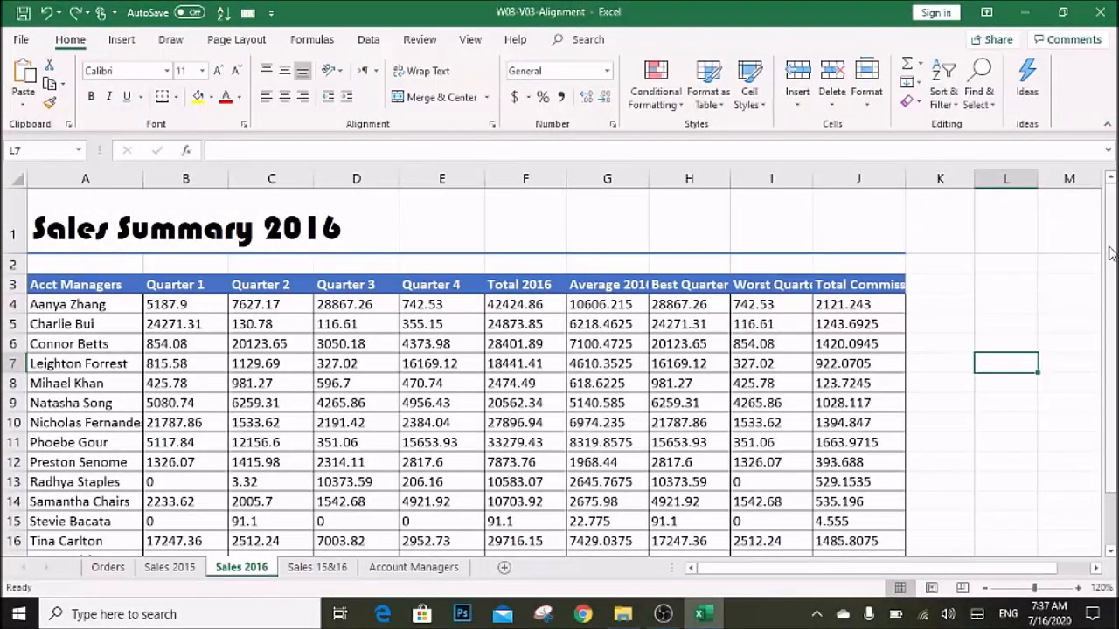
Right-align the table contents in A4:J18
scroll(1084, 249, "down", 1)
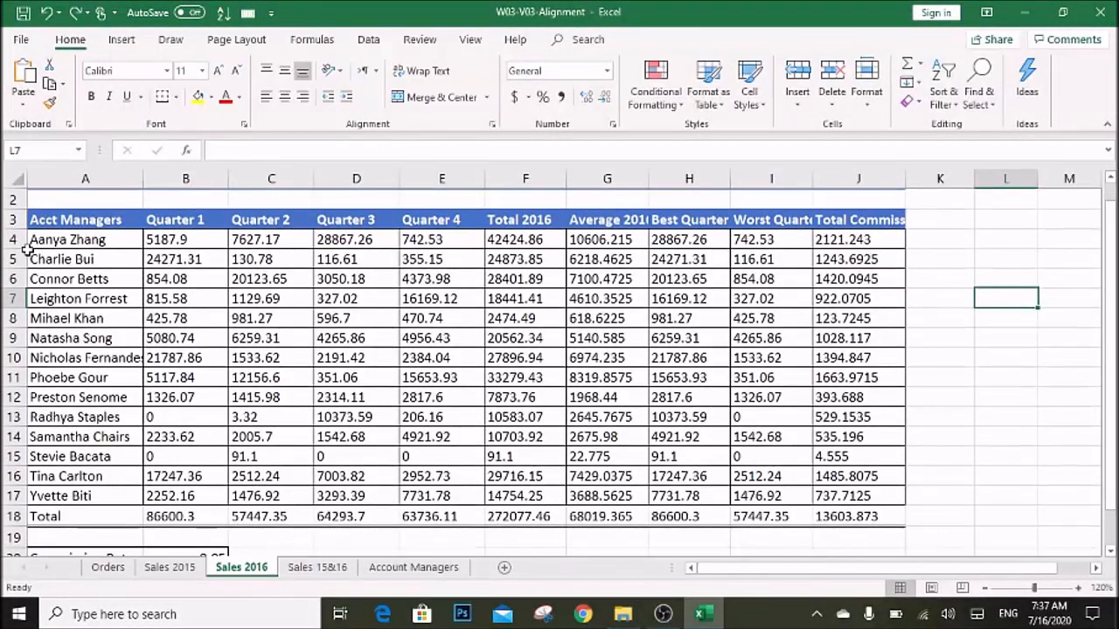
mouse_move(37, 242)
left_mouse_down()
mouse_move(54, 234)
mouse_move(1005, 502)
mouse_move(1006, 550)
mouse_move(901, 524)
left_mouse_up()
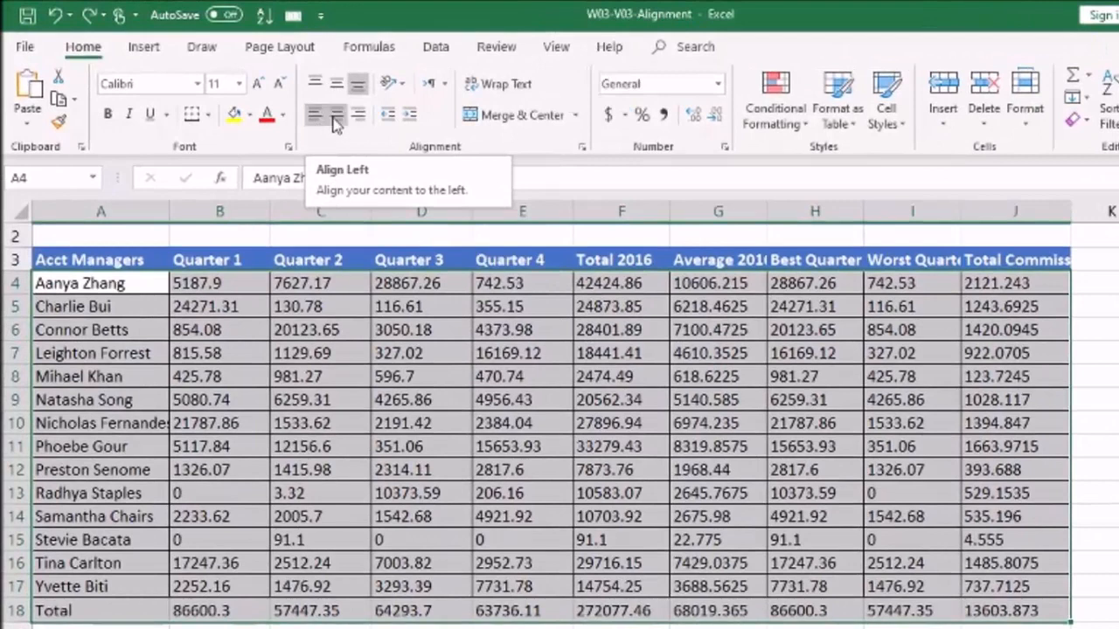
left_click(337, 119)
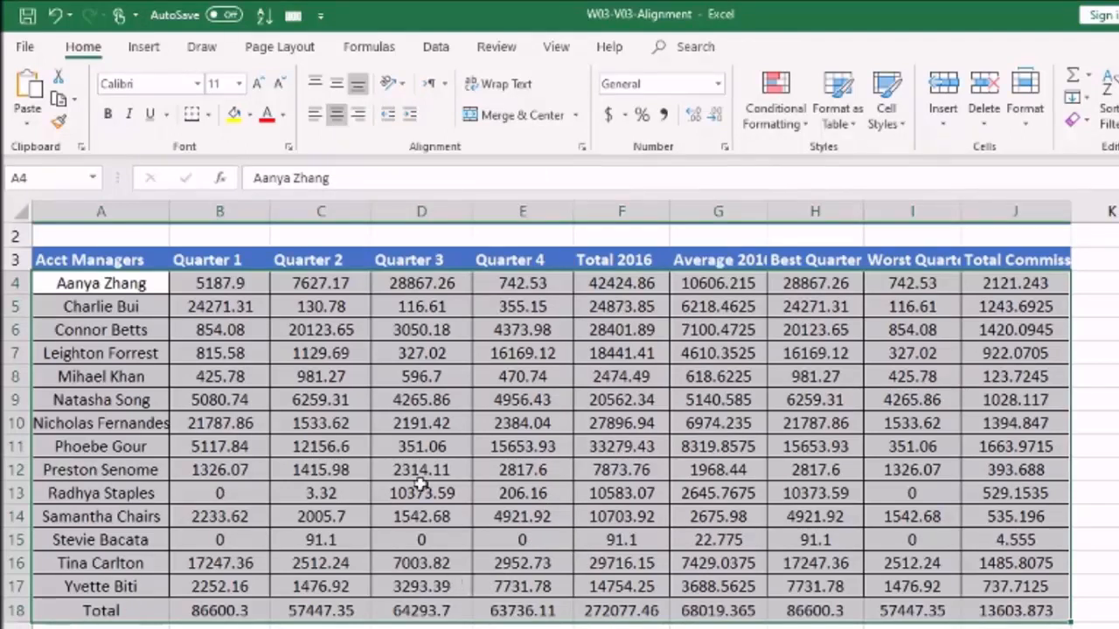
left_click(358, 114)
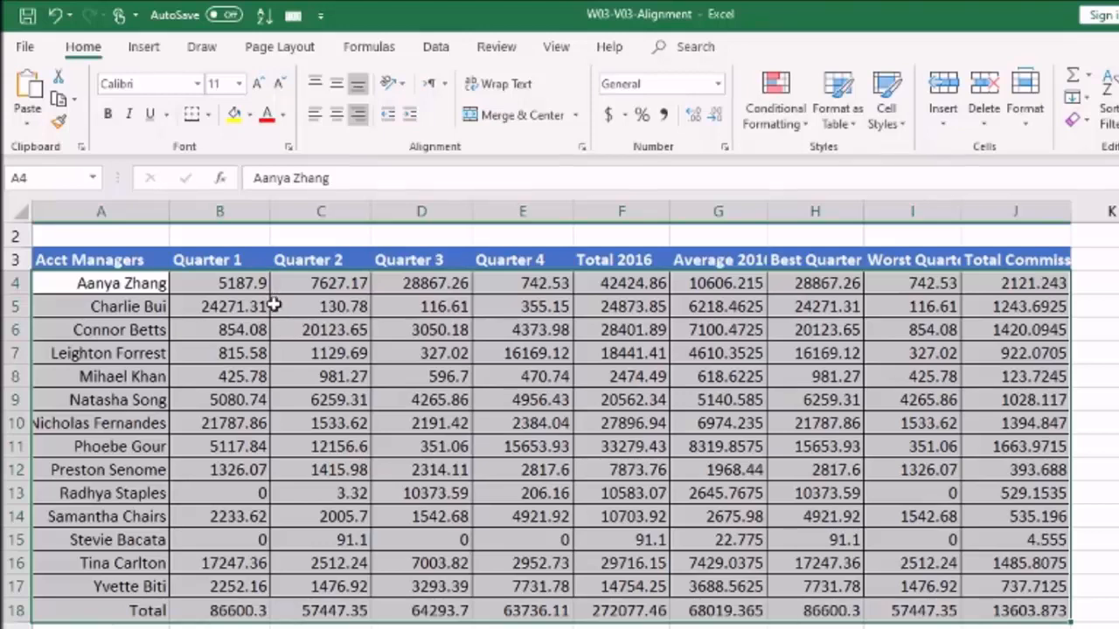
Left-align the account manager names in A4:A18
left_click(57, 276)
left_click_drag(57, 276, 121, 609)
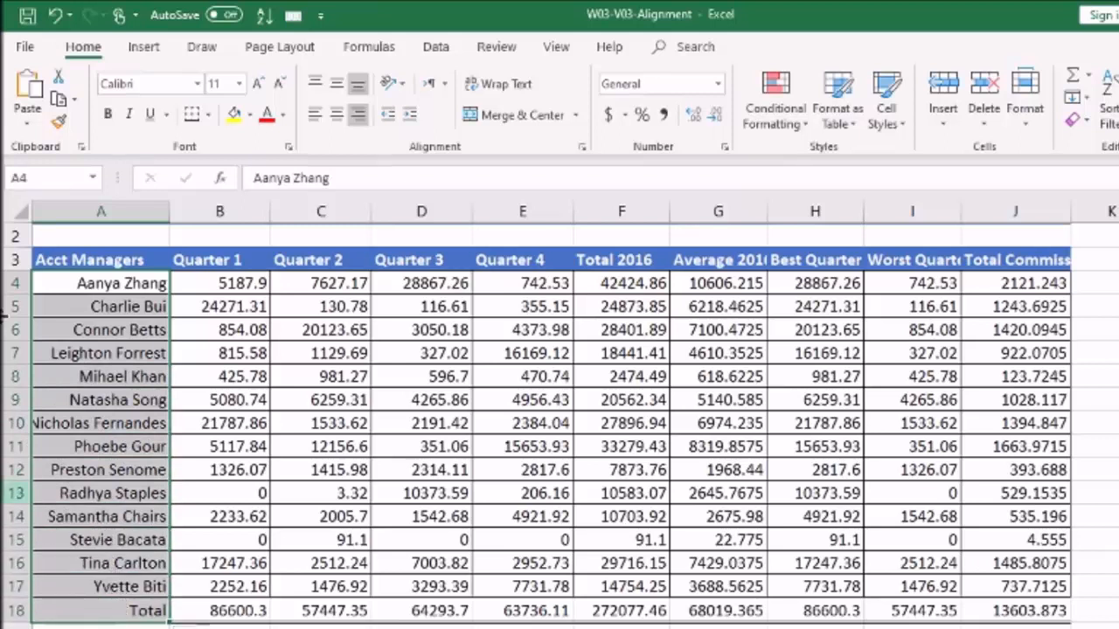
left_click(316, 117)
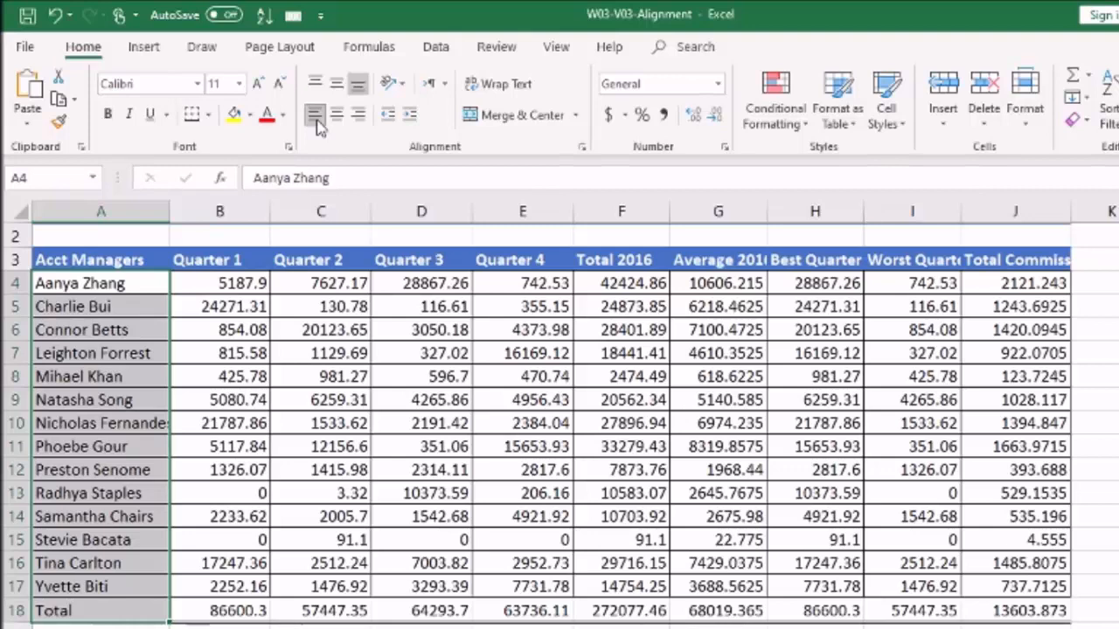
scroll(133, 268, "up", 1)
left_click(134, 268)
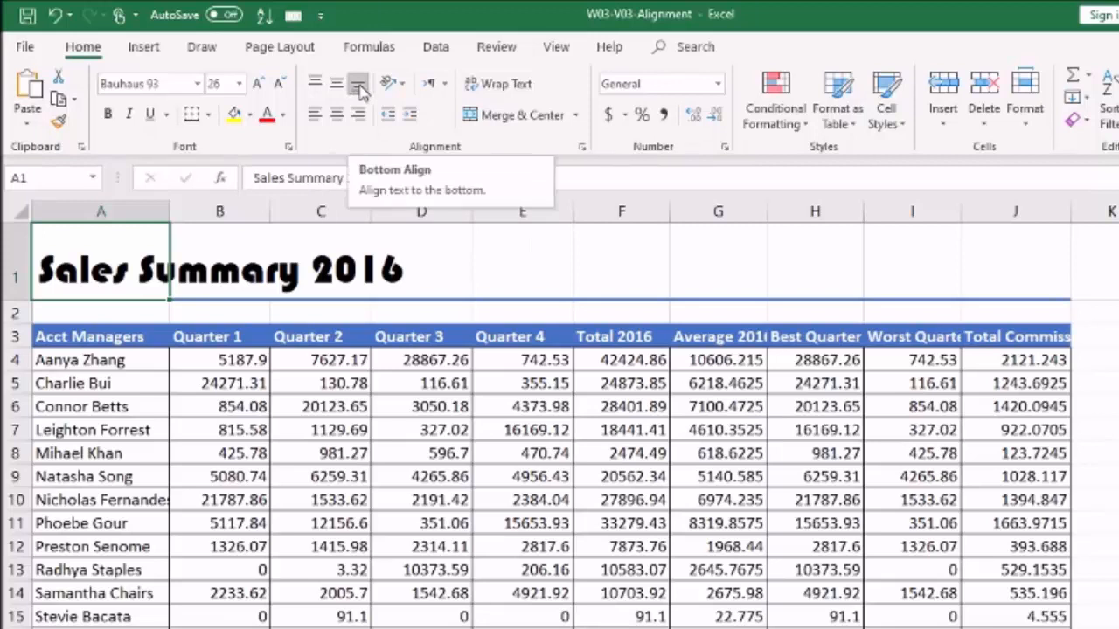
Compare Top, Middle and Bottom Align on the title in A1, keeping Middle Align
left_click(313, 87)
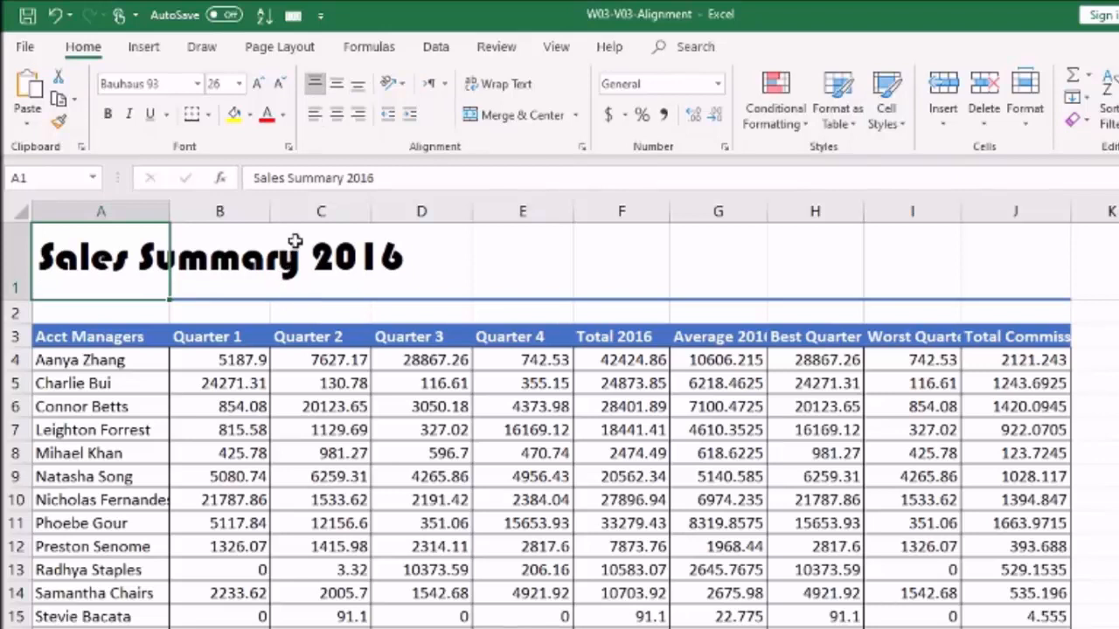
left_click(346, 84)
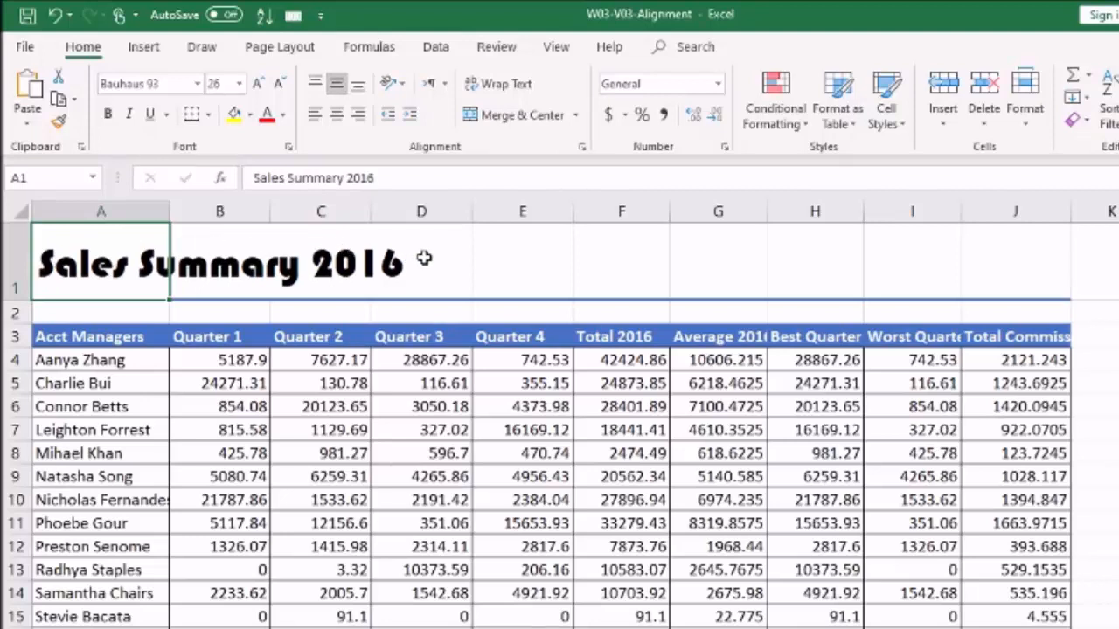
left_click(359, 87)
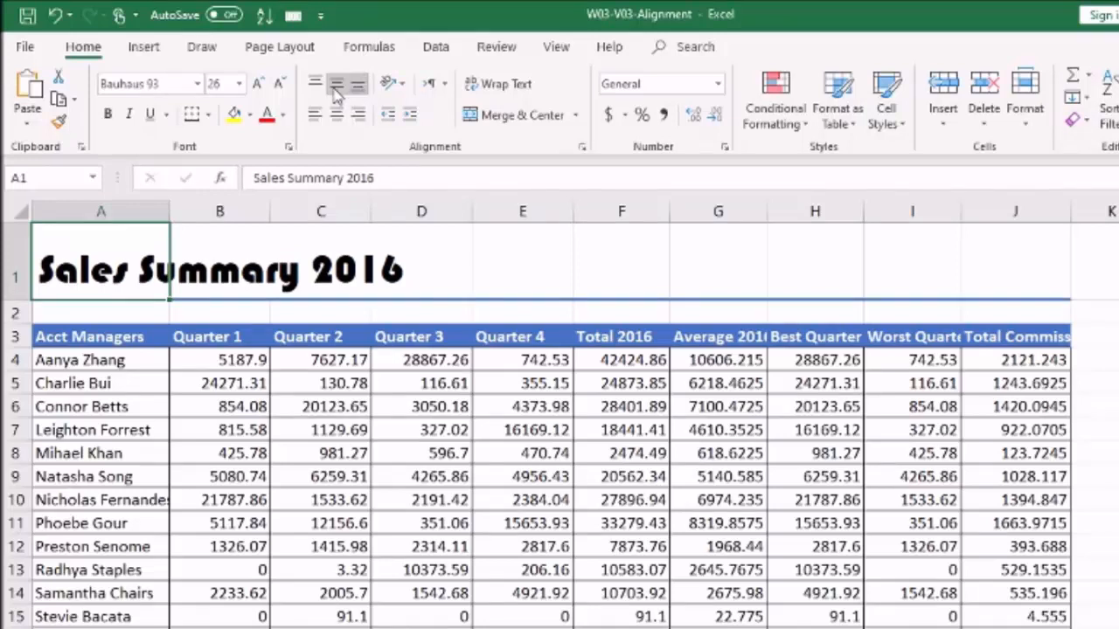
left_click(338, 86)
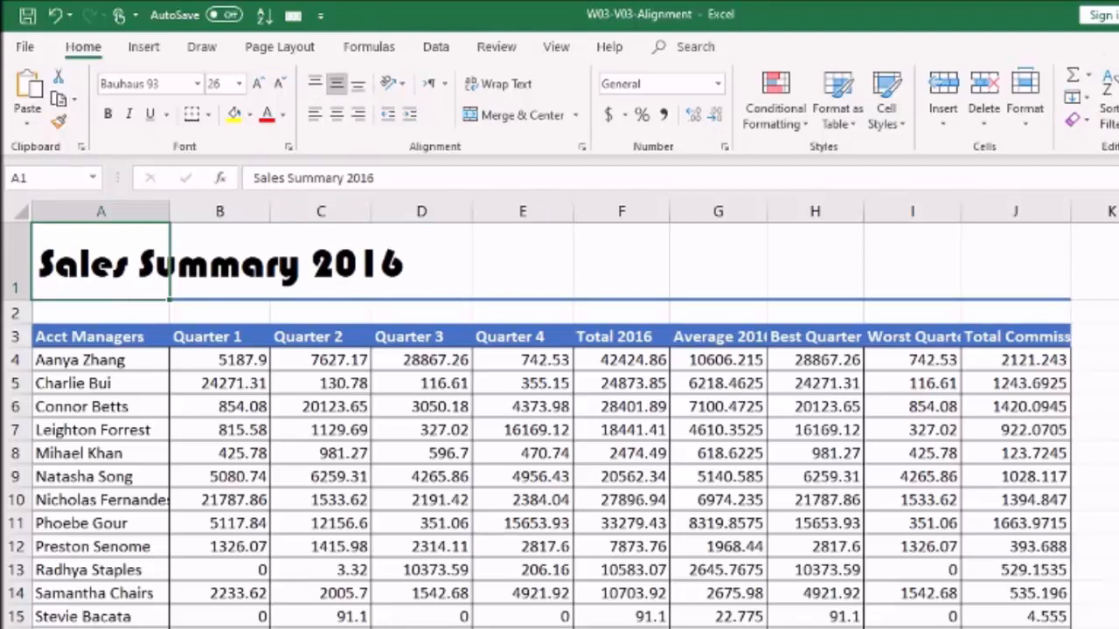
left_click(1118, 313)
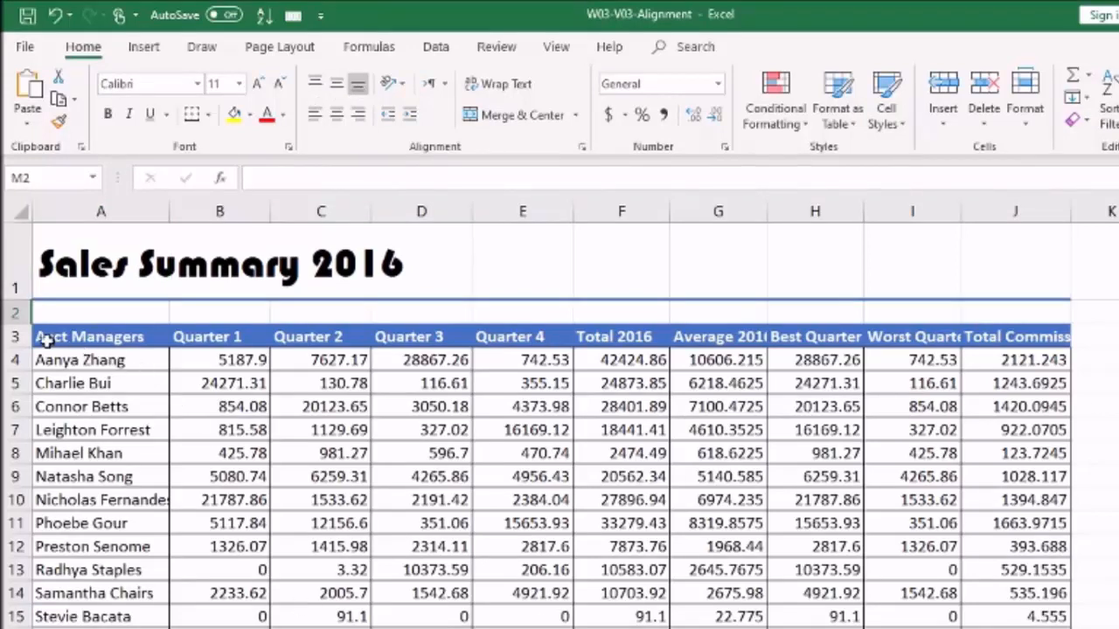
left_click(44, 337)
Apply Wrap Text and Middle Align to the header labels in A3:J3
left_click_drag(44, 337, 1030, 334)
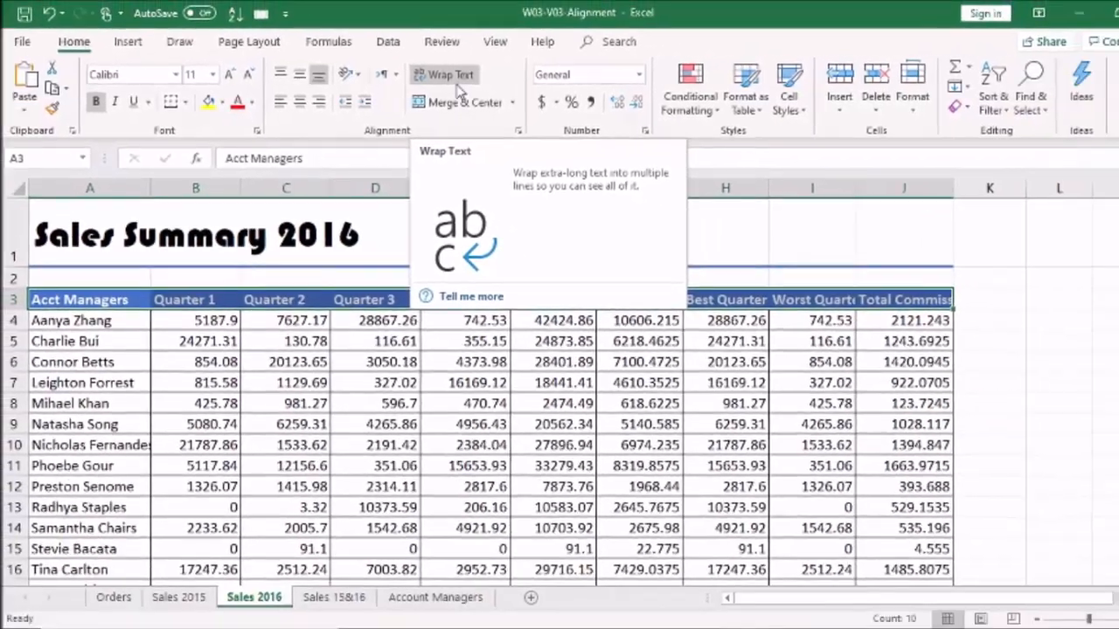
left_click(559, 80)
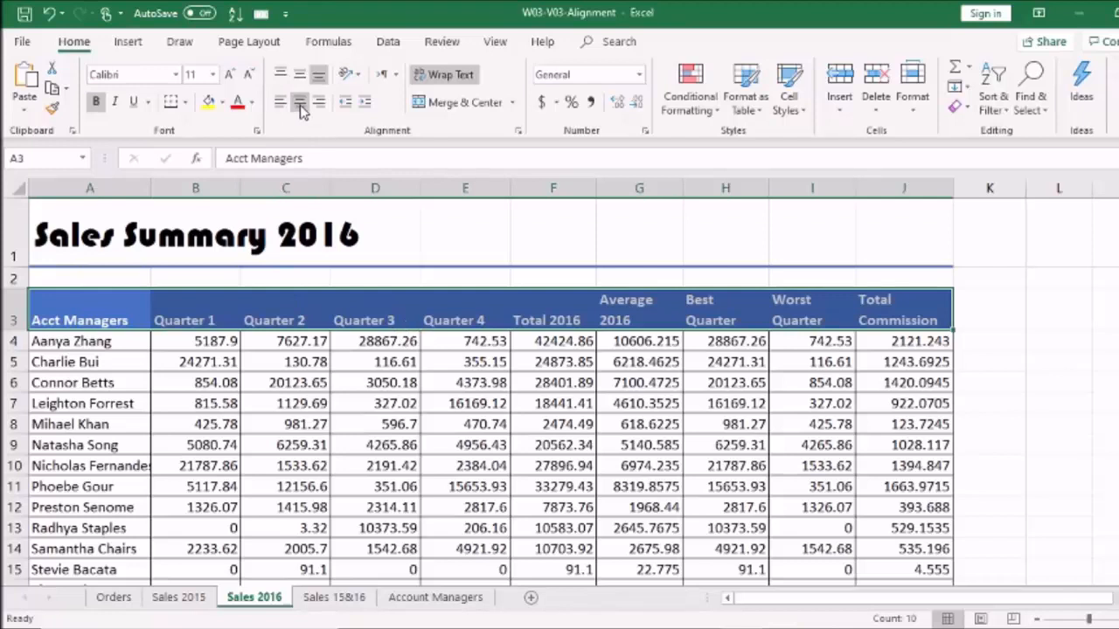
left_click(301, 77)
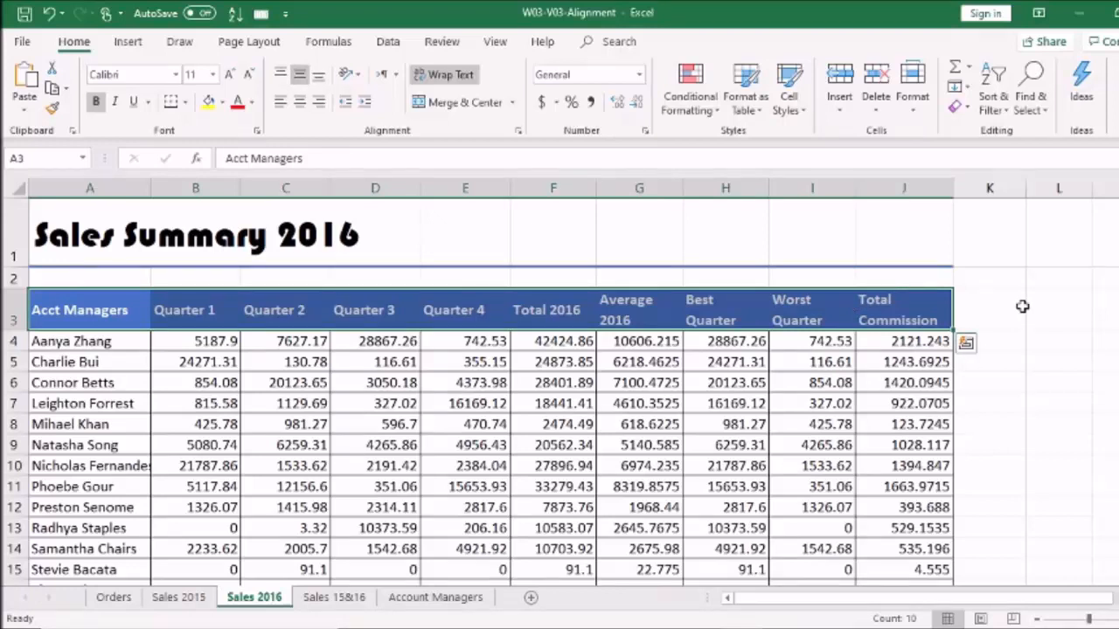
left_click(1056, 460)
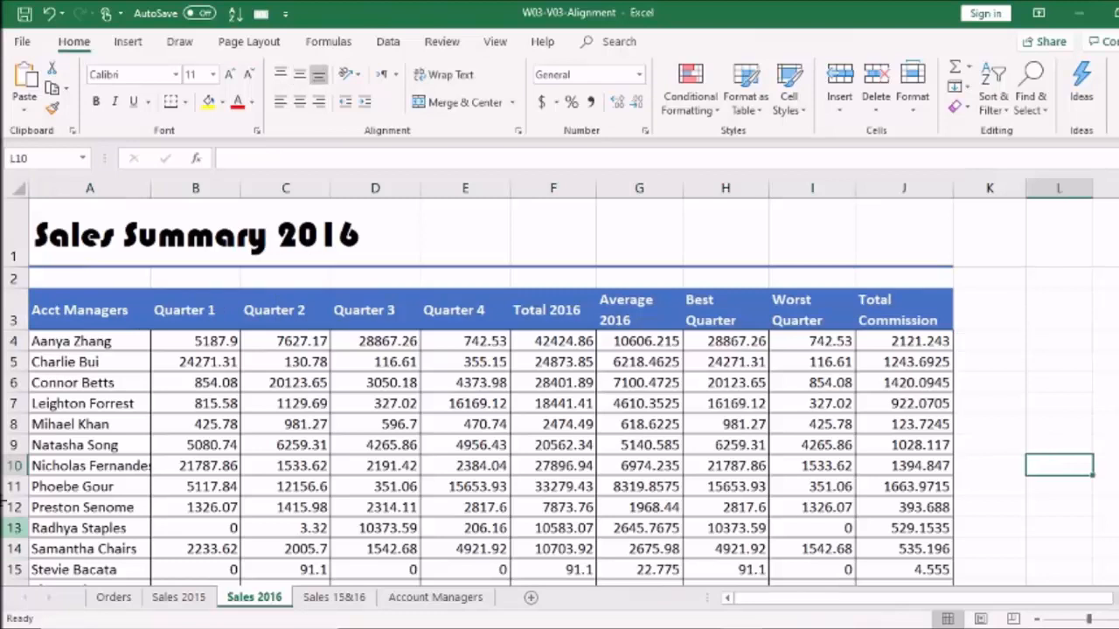
left_click(104, 255)
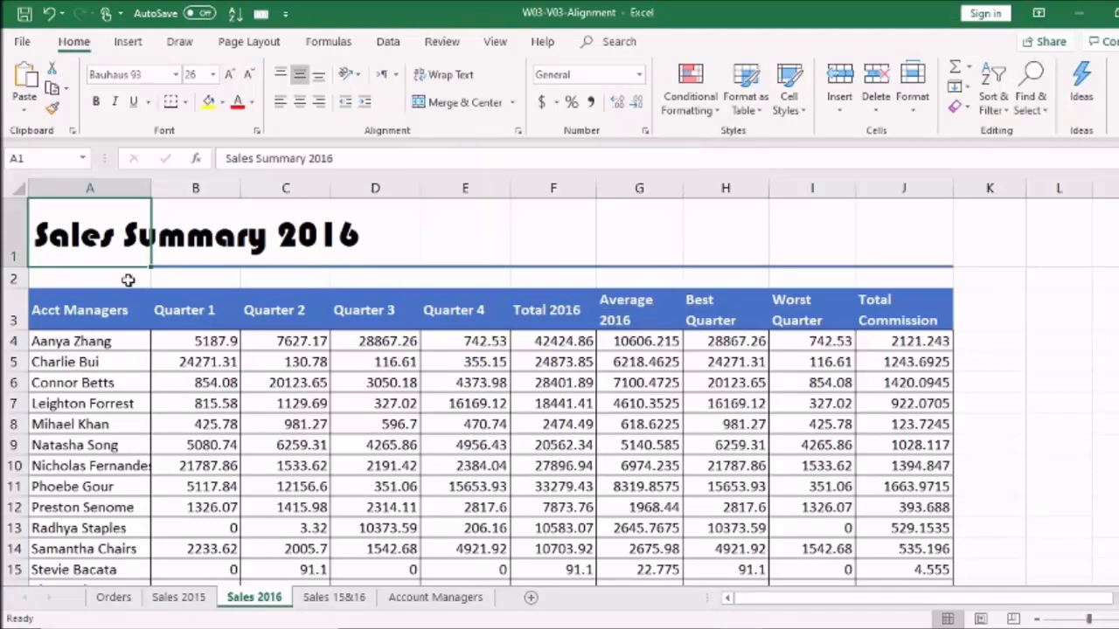
Merge & Center A1:J1 so the Sales Summary 2016 title spans the table
left_click_drag(138, 243, 889, 217)
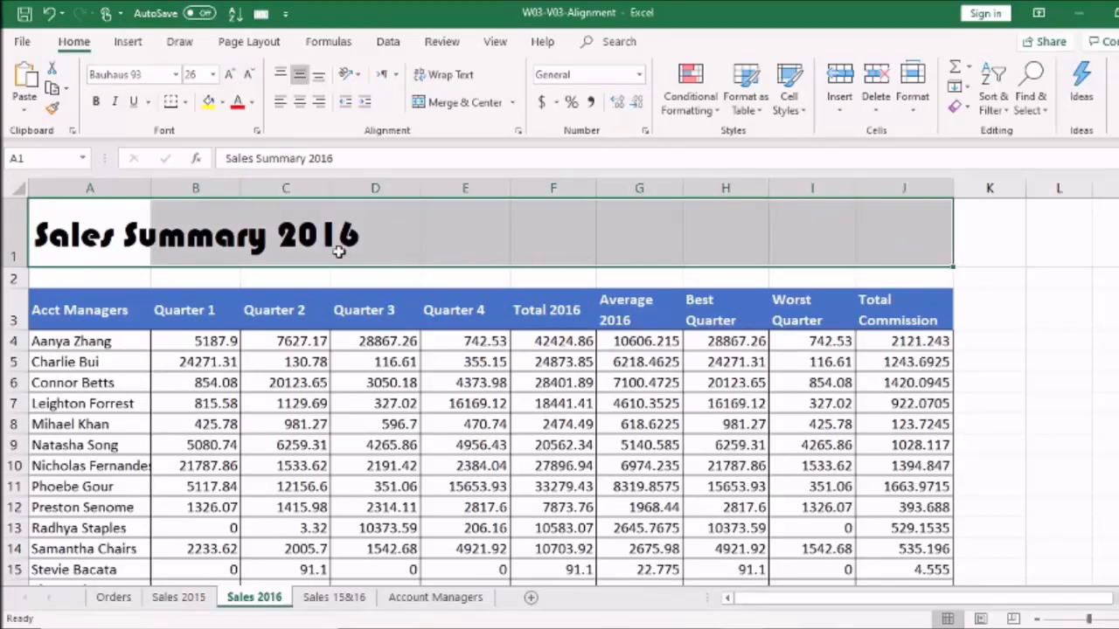
left_click(449, 108)
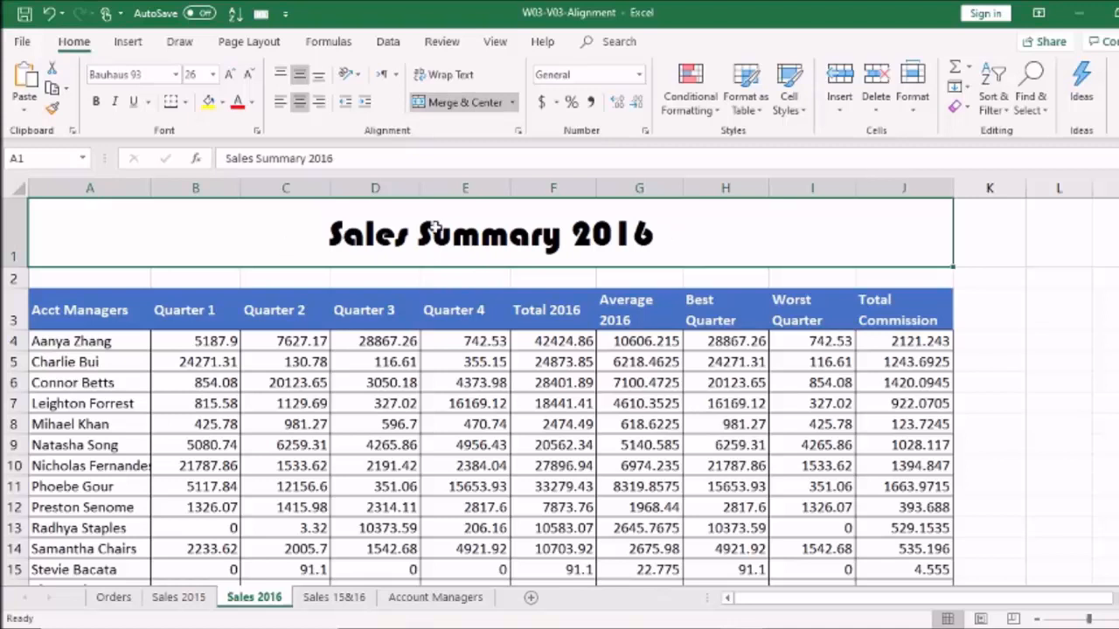
left_click(1056, 335)
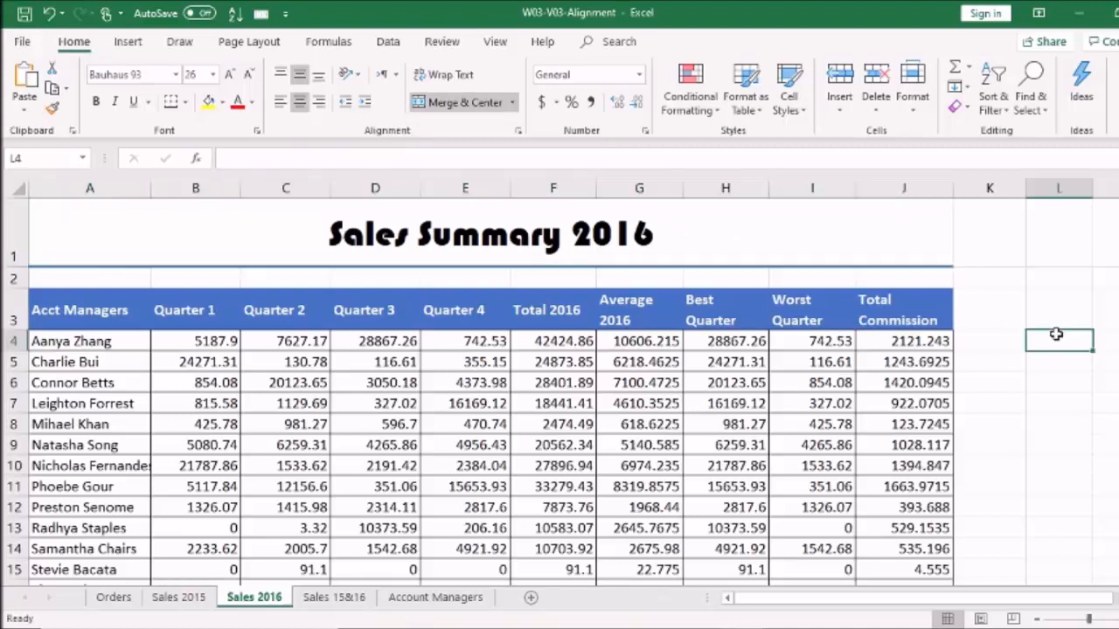
left_click(44, 317)
Turn off Wrap Text on A3:J3 and set the headers to Angle Counterclockwise
left_click_drag(228, 294, 929, 298)
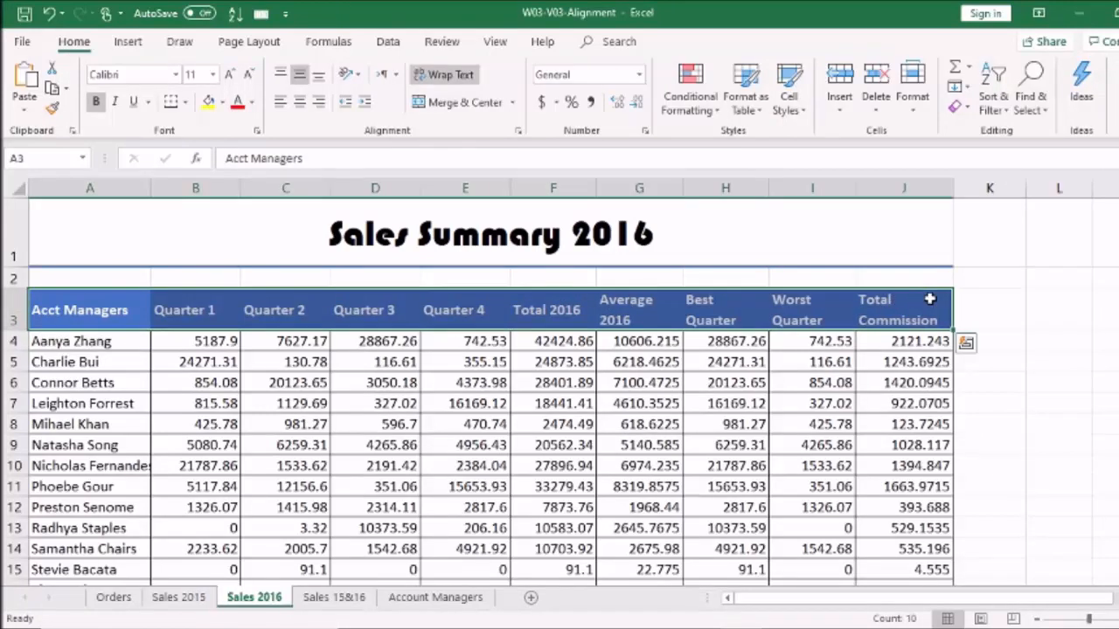
left_click(434, 77)
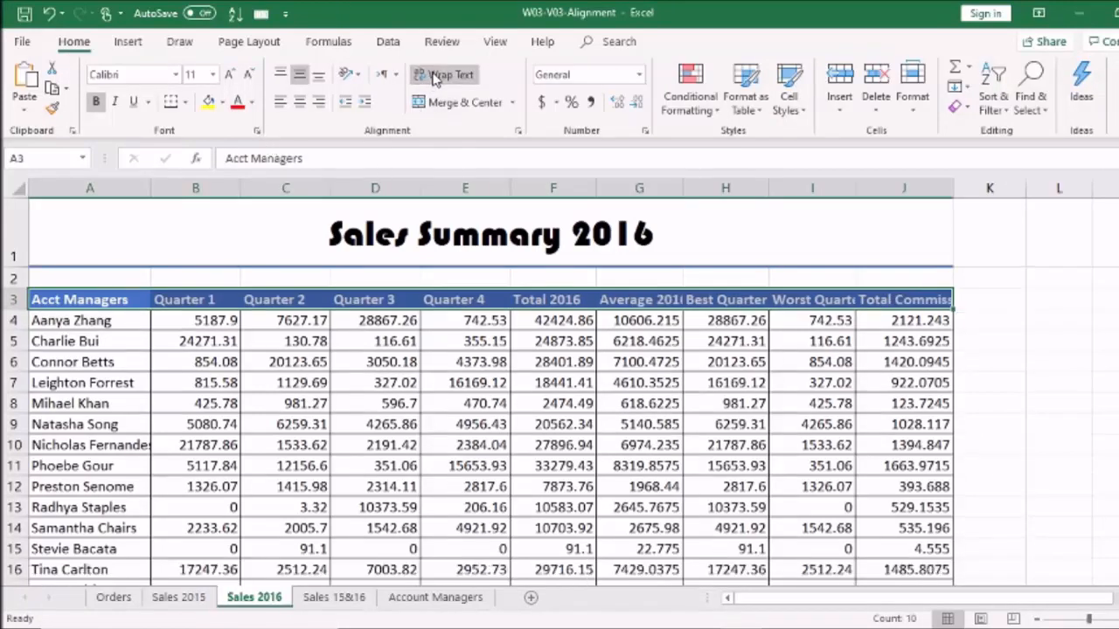
left_click(357, 76)
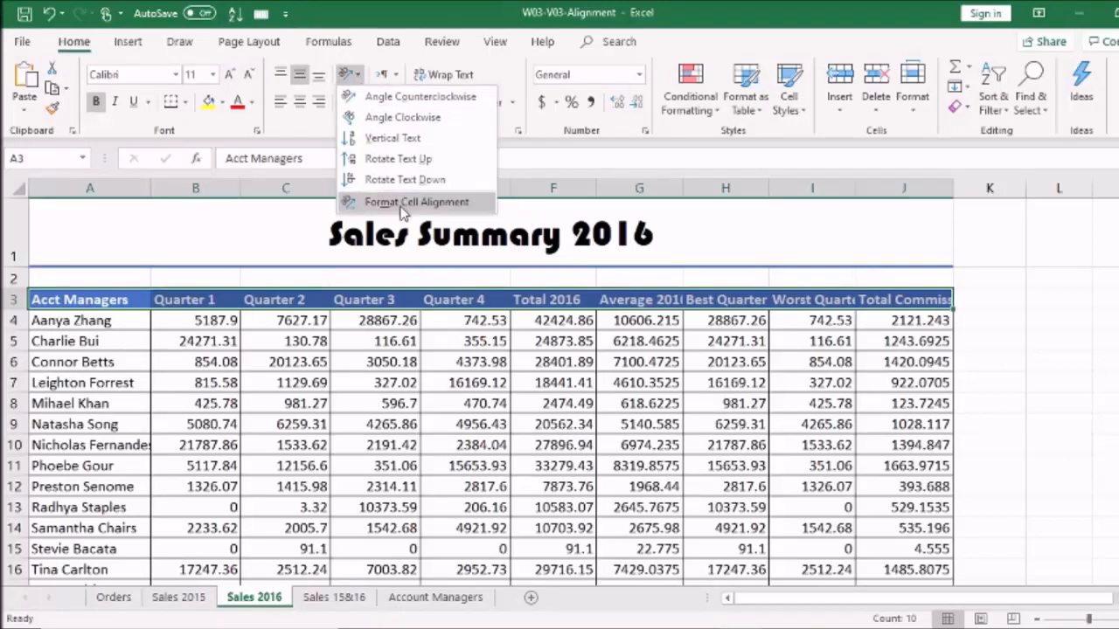
left_click(420, 96)
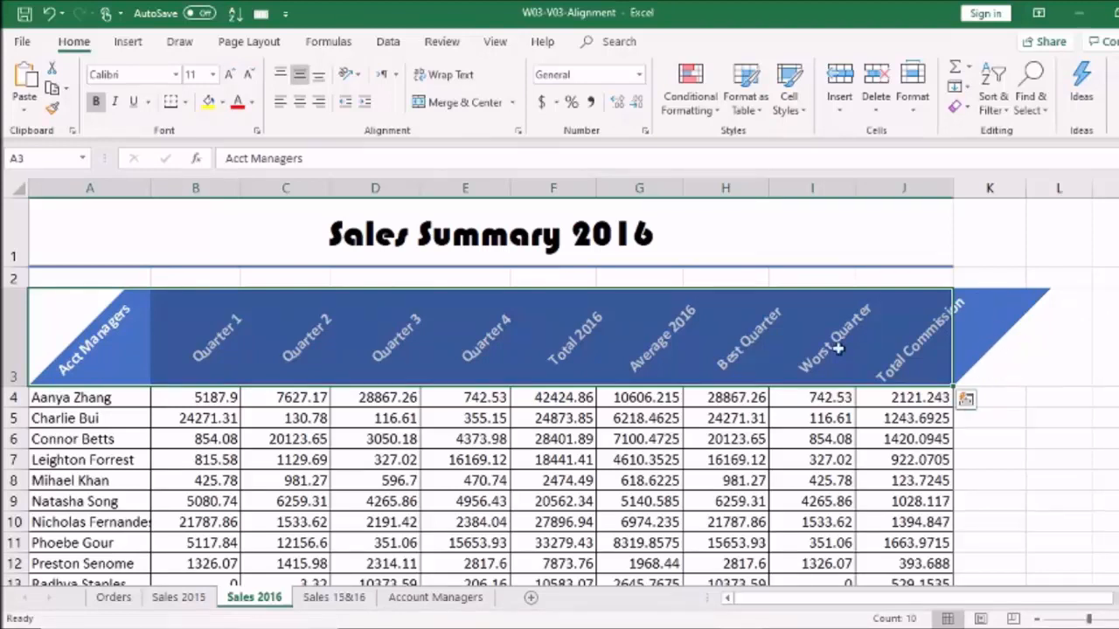
left_click(354, 75)
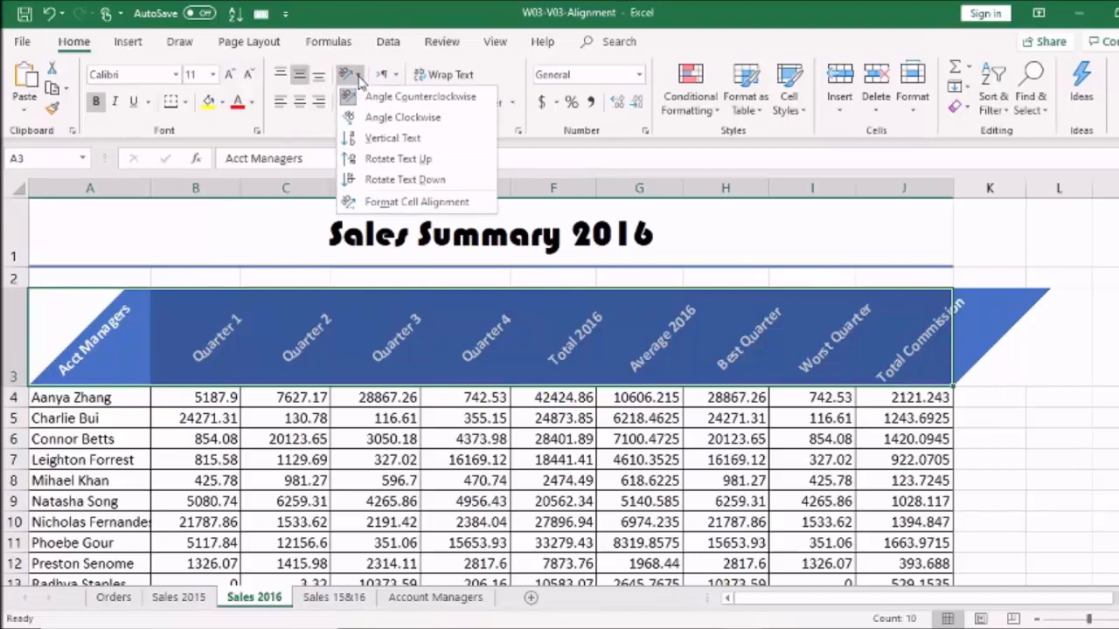
Compare Rotate Text Up and Rotate Text Down on the A3:J3 headers, keeping Rotate Text Up
left_click(399, 163)
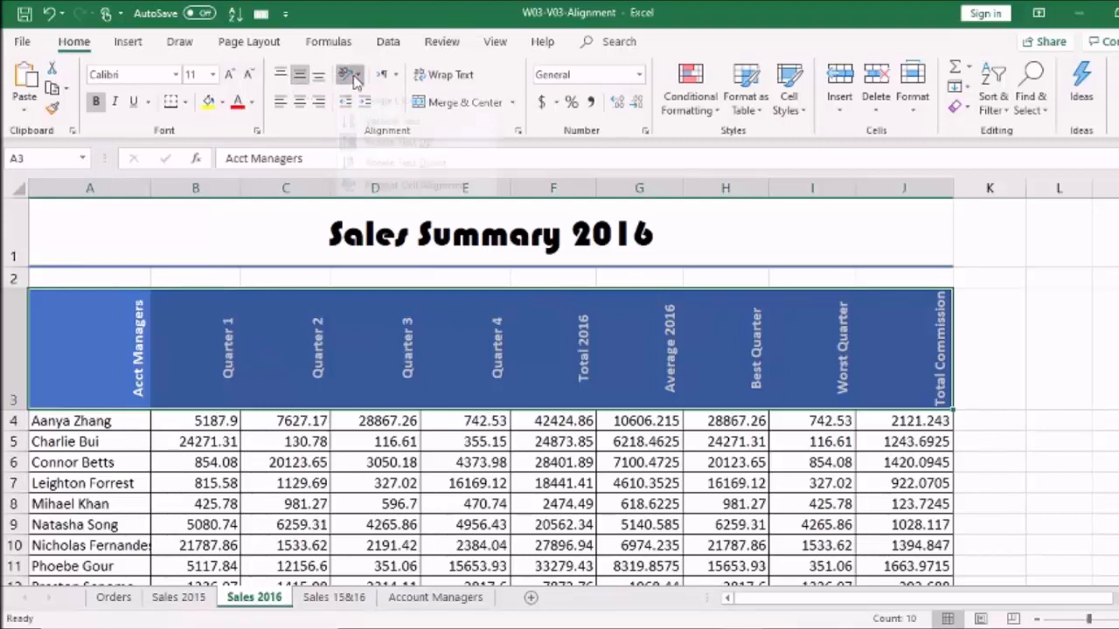
left_click(351, 75)
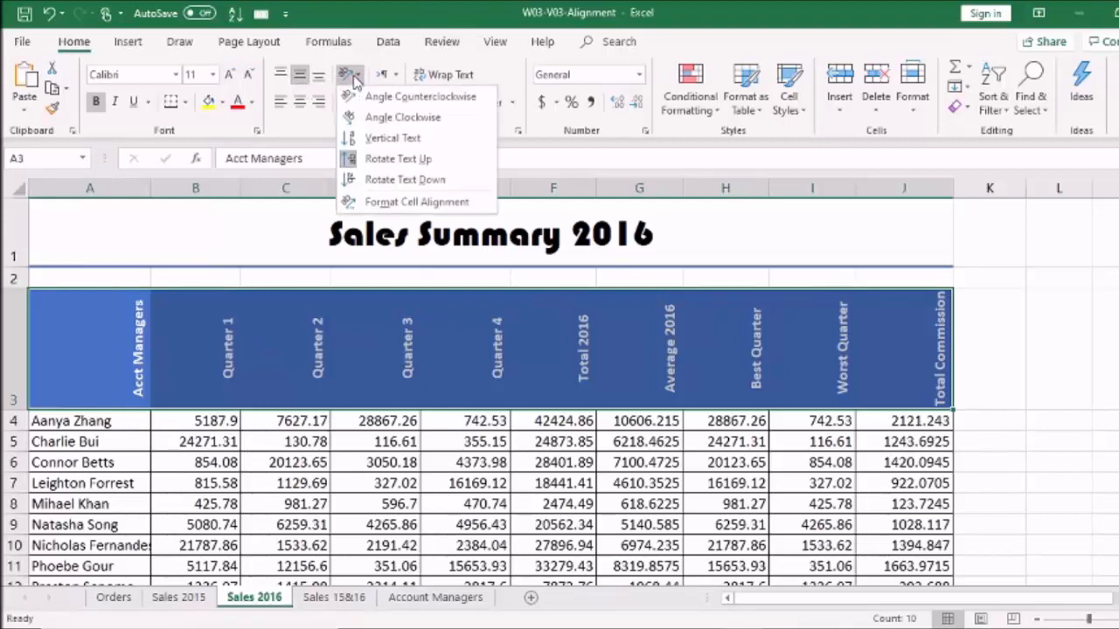
left_click(430, 180)
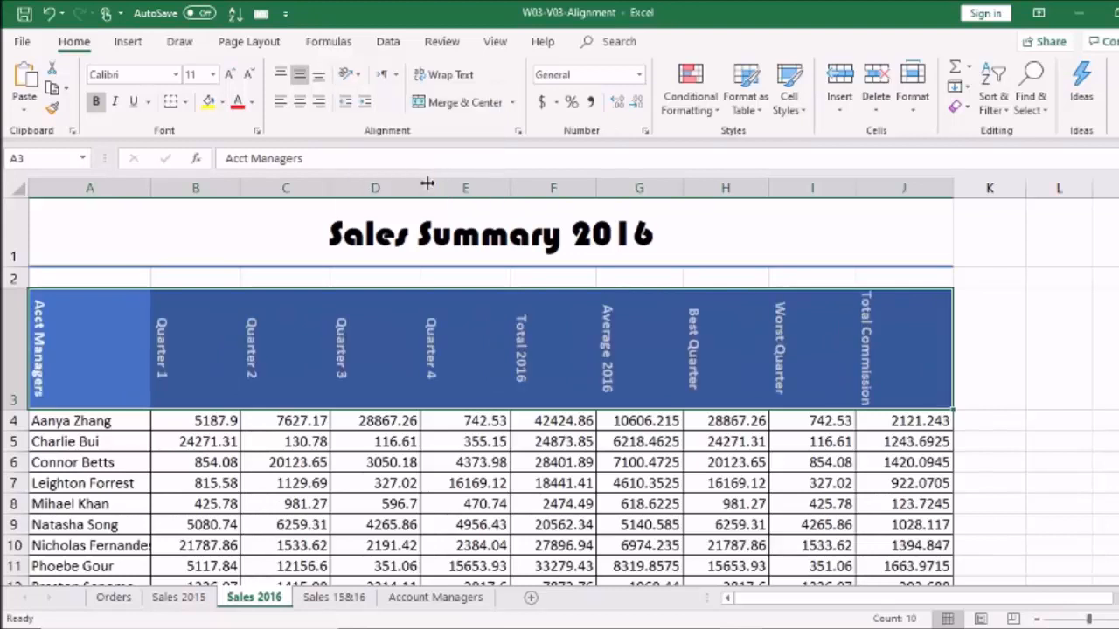
left_click(358, 77)
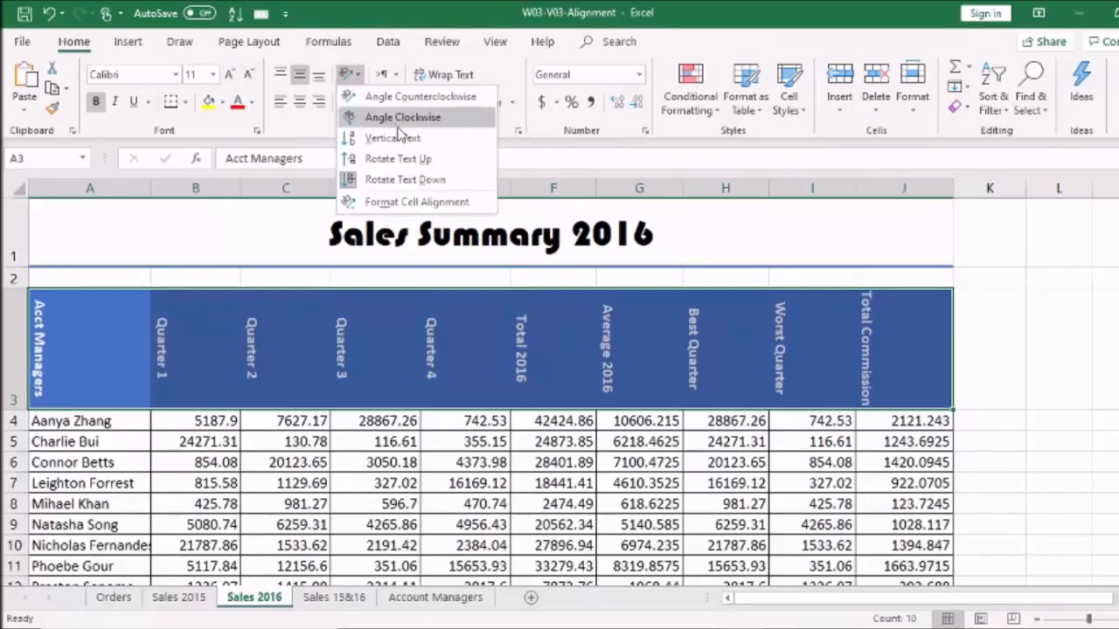
left_click(428, 166)
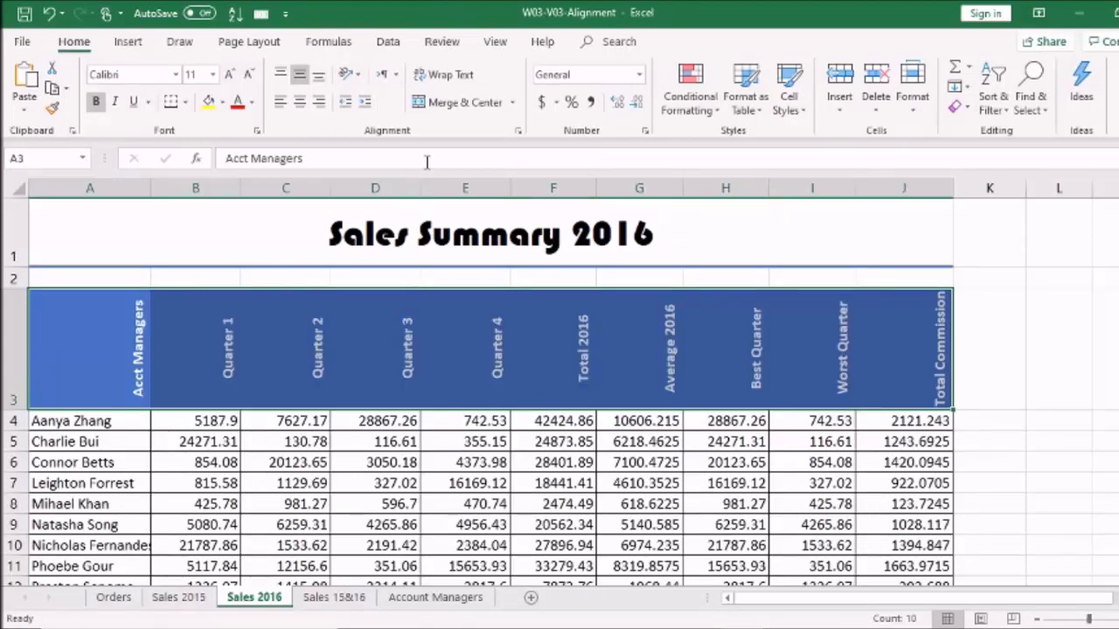
left_click(1058, 277)
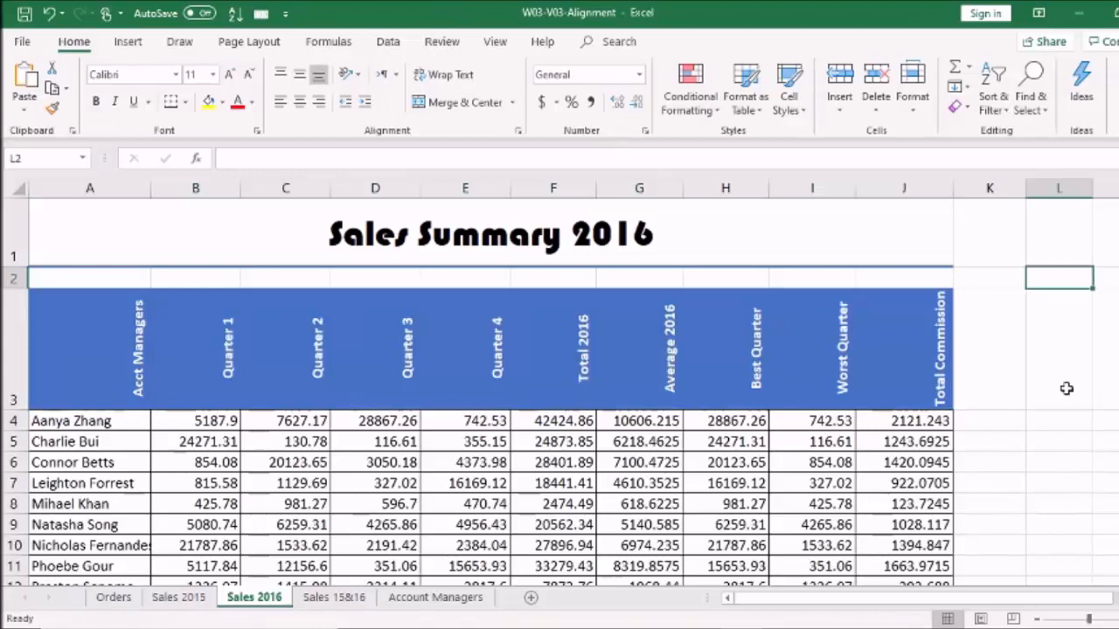